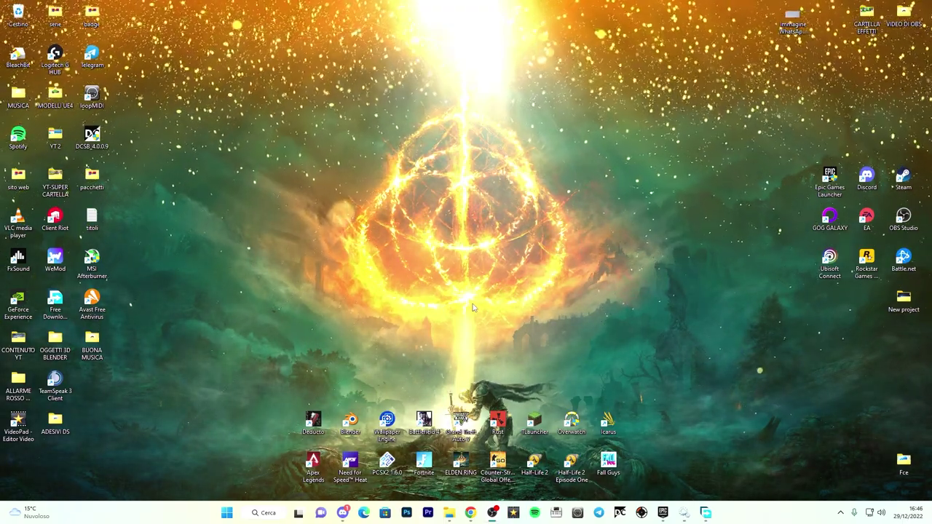
Open the Windows Services console by running services.msc
key(super+r)
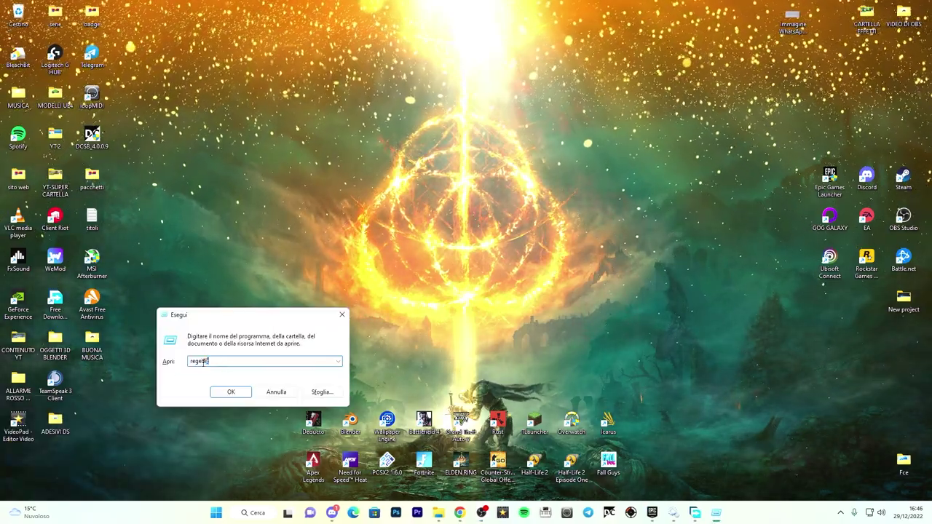
text(servi)
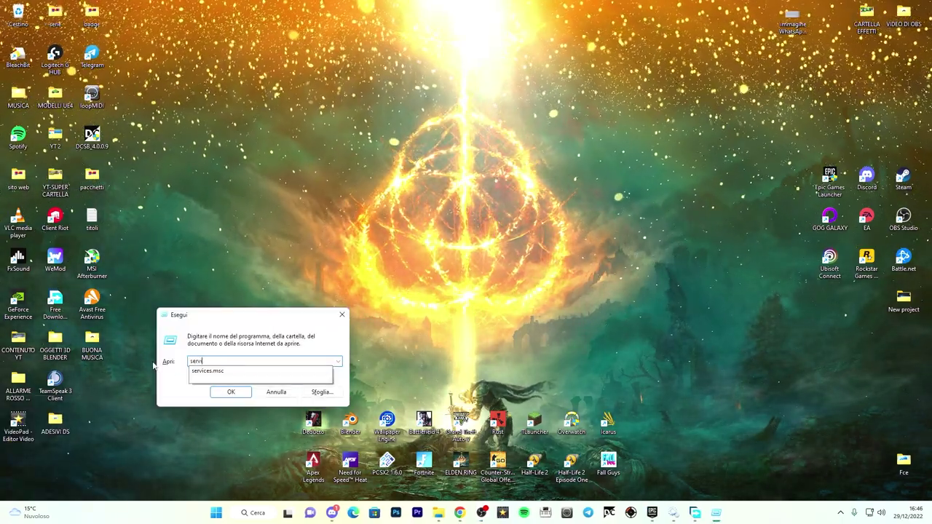
click(208, 371)
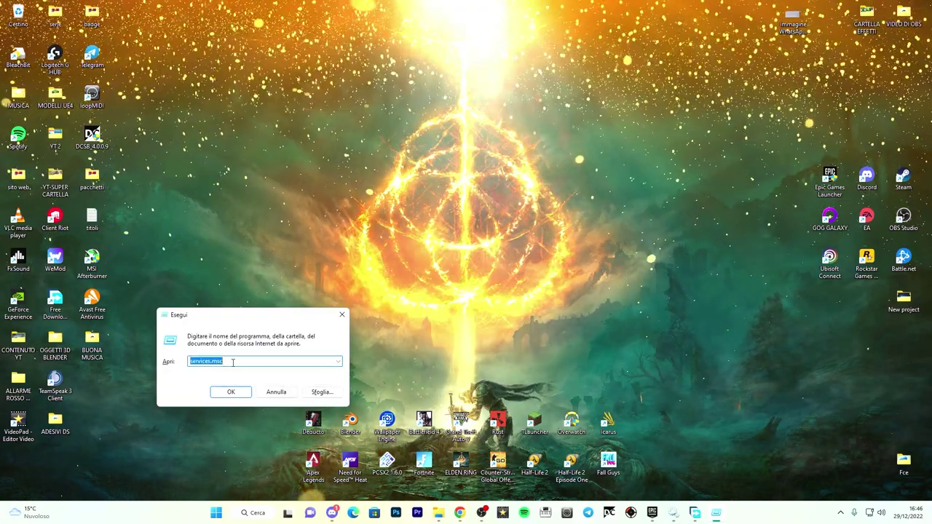
key(End)
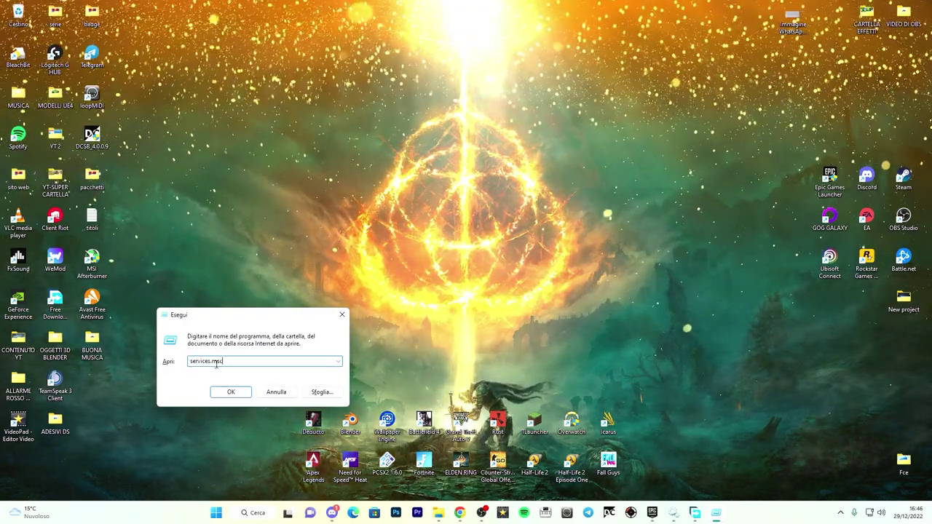
key(Return)
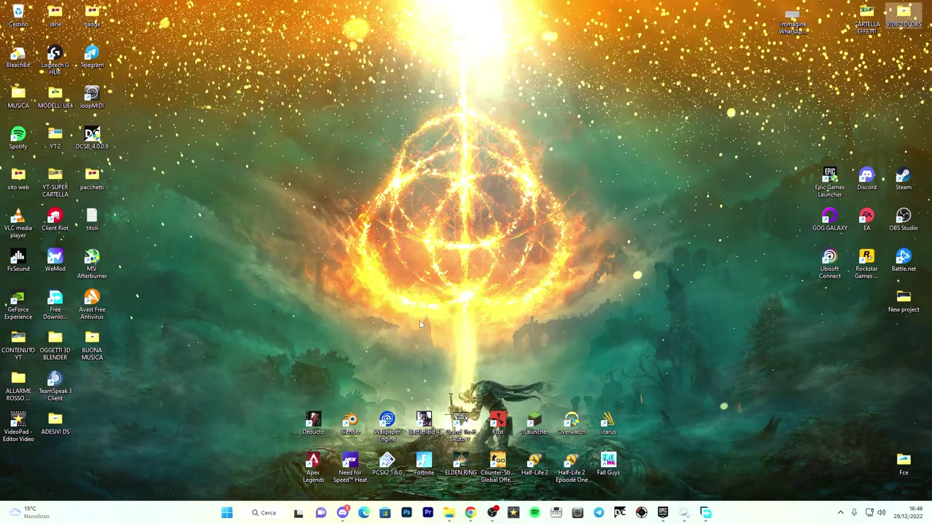
click(563, 63)
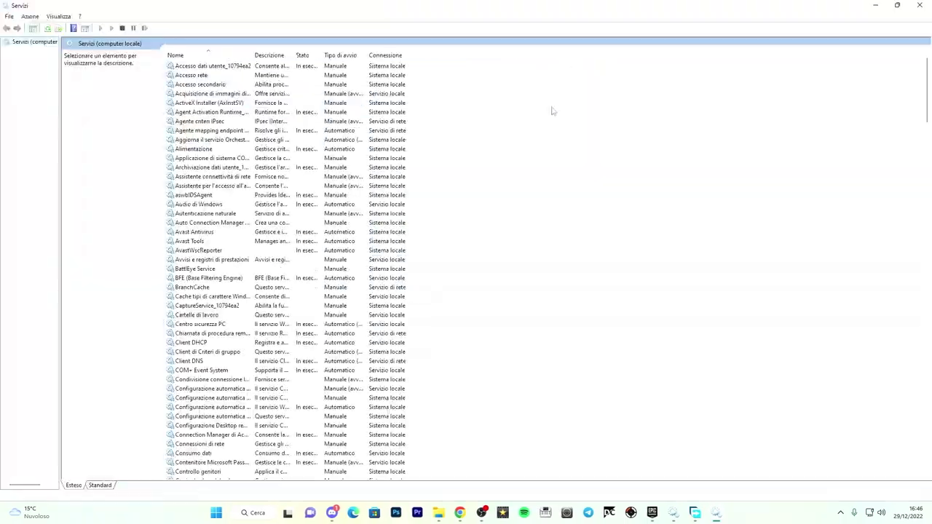
Try to set the startup type of the Dati contatti_10794ea2 service to Automatico
scroll(486, 347, down, 11)
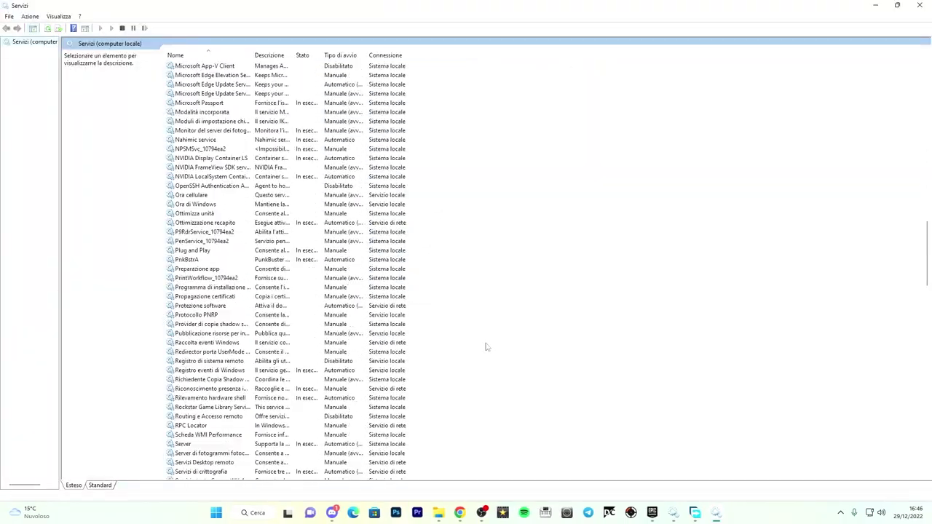
scroll(486, 347, up, 1)
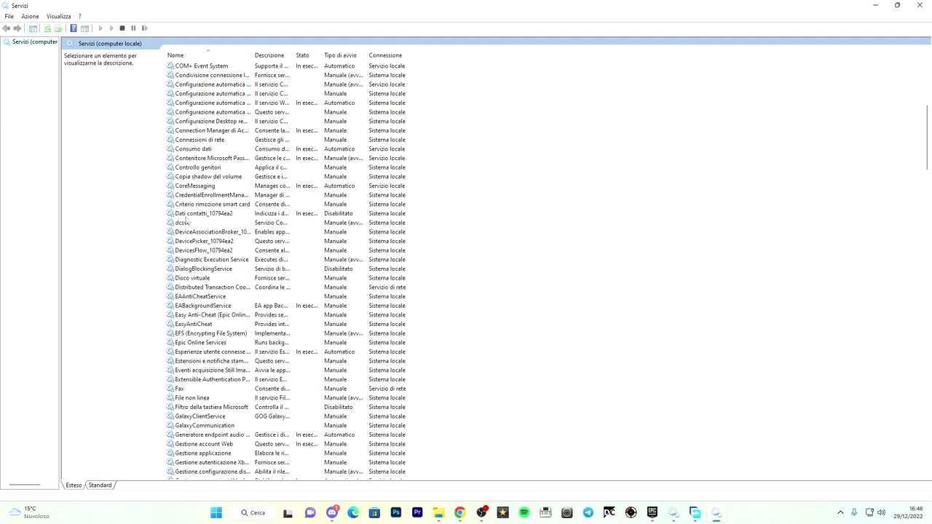
double_click(210, 215)
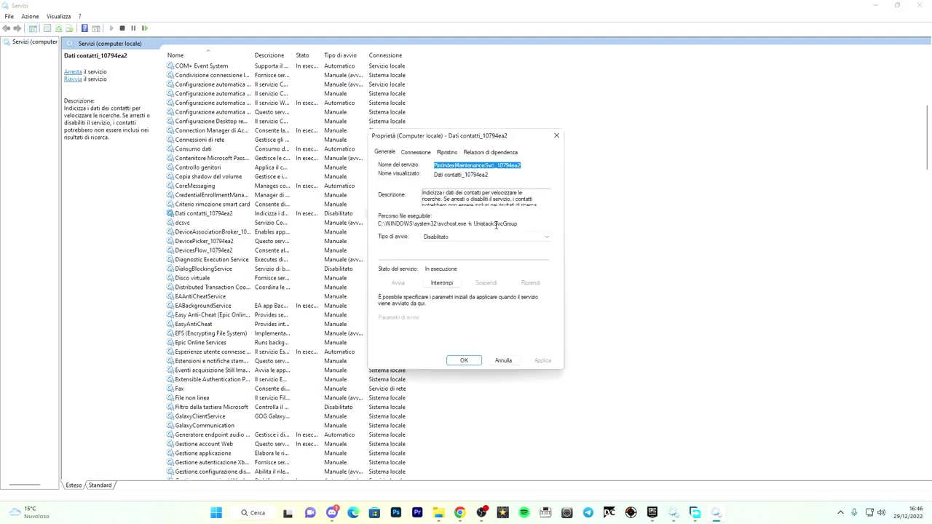
click(487, 237)
click(375, 250)
click(451, 238)
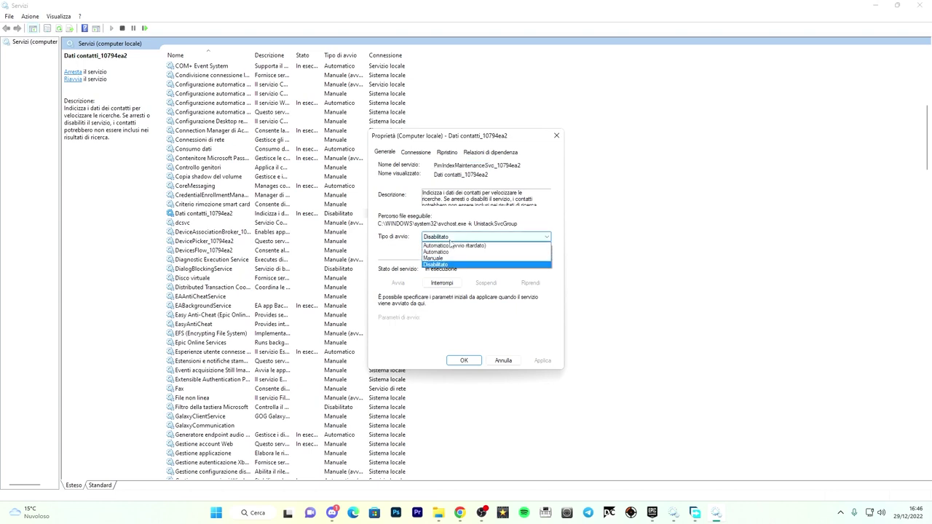
click(444, 251)
click(542, 360)
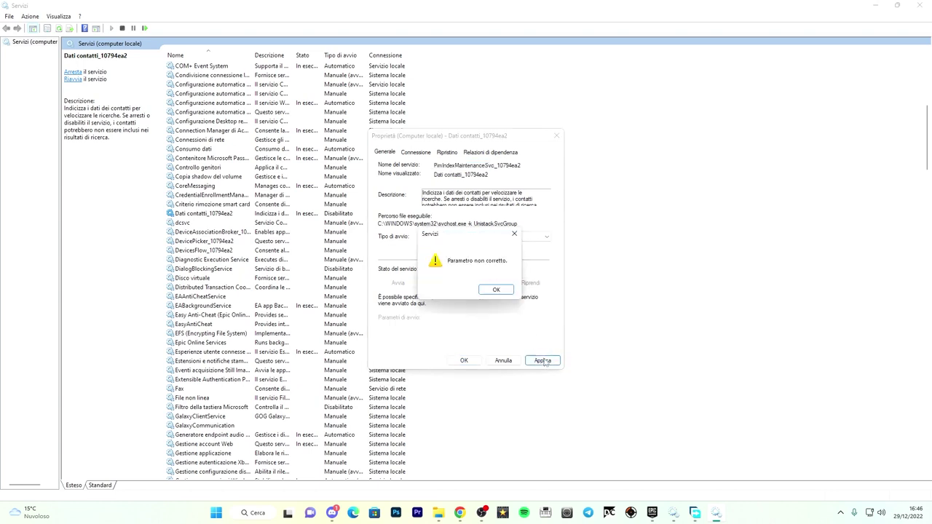
click(494, 290)
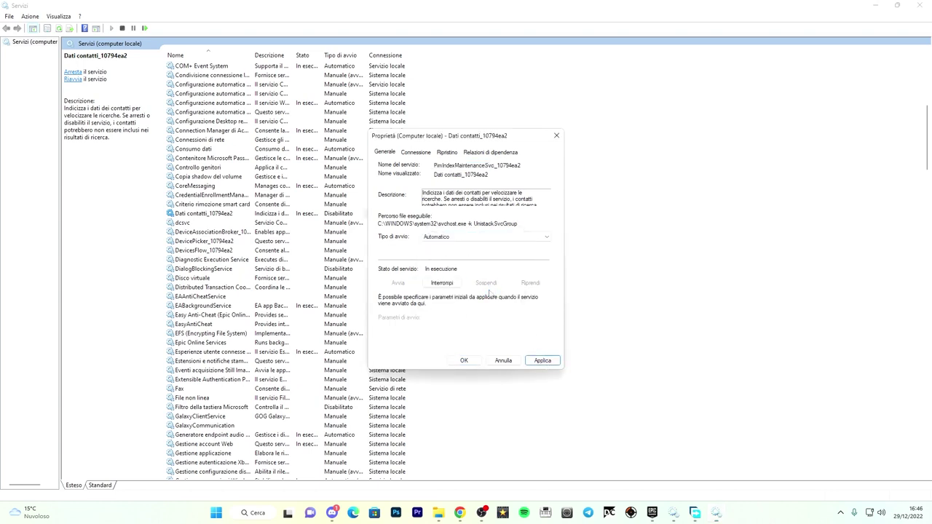
Try to apply Disabilitato as the startup type of Dati contatti_10794ea2 and discard the property changes
click(441, 238)
click(434, 265)
click(542, 360)
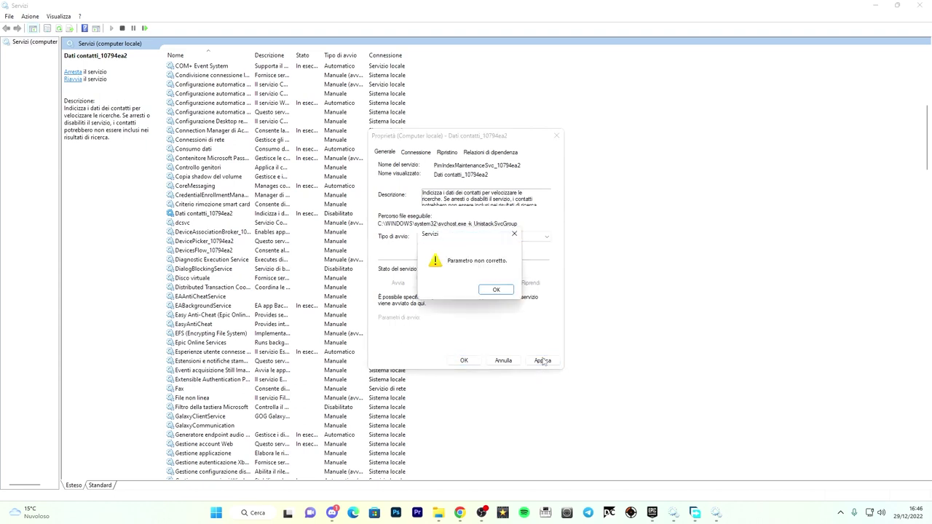
click(495, 290)
click(503, 361)
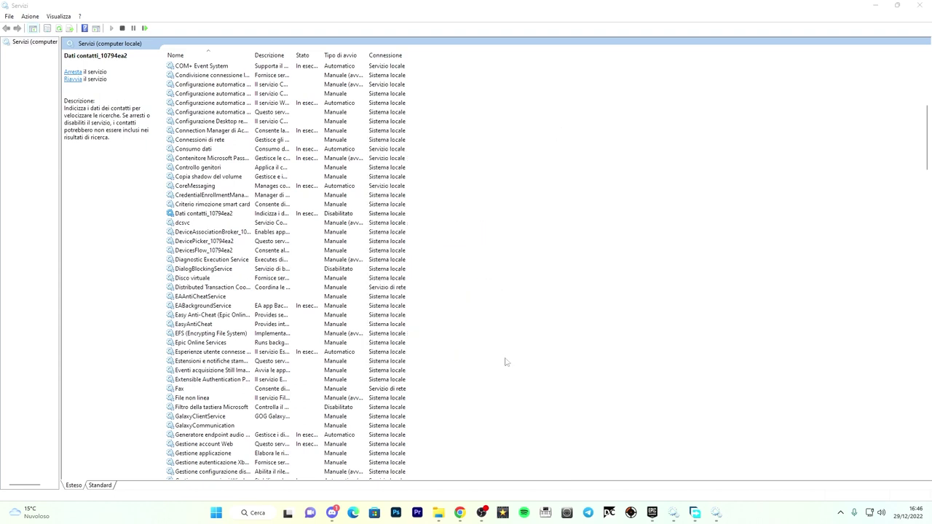
Look up the internal service name and startup type in the properties of Dati contatti_10794ea2
double_click(214, 218)
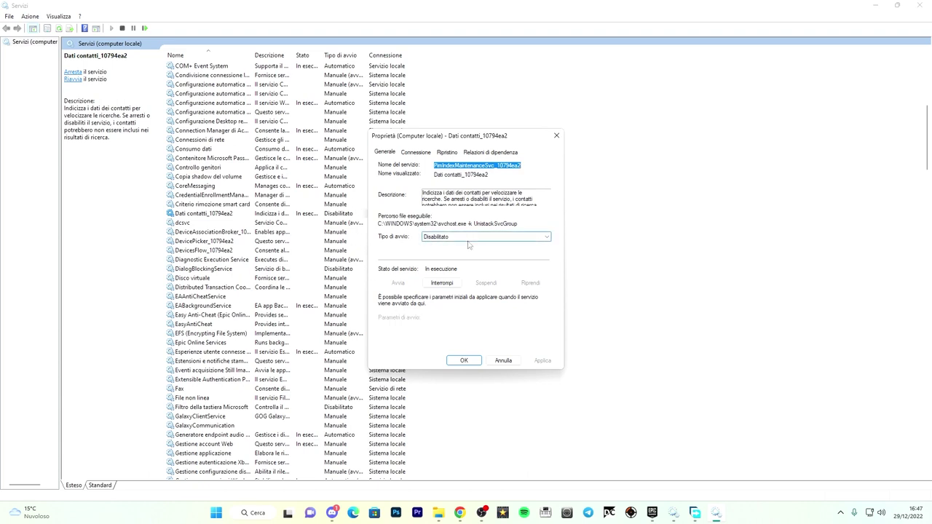
click(464, 361)
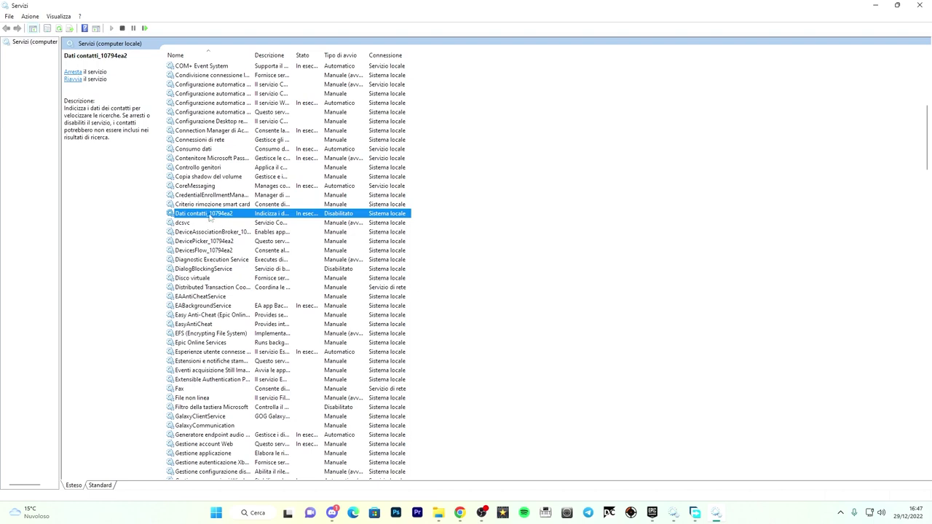
double_click(209, 215)
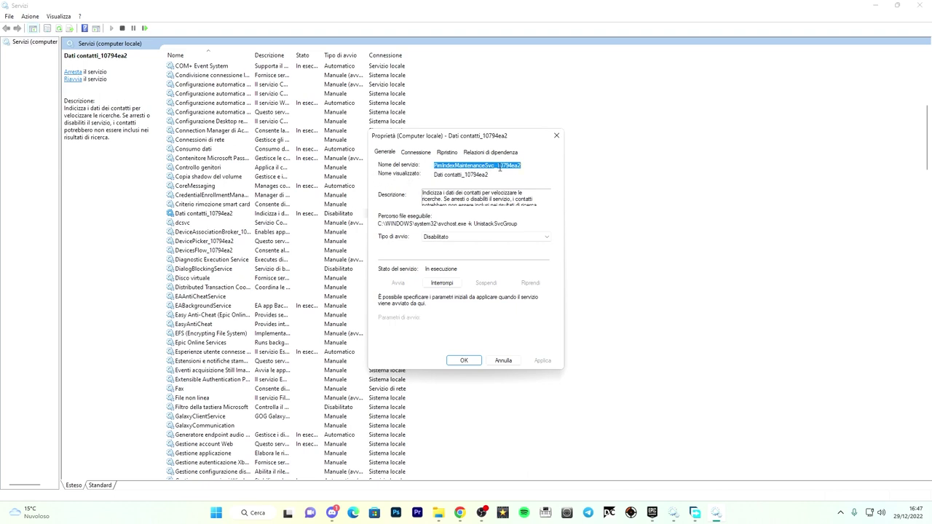
click(509, 165)
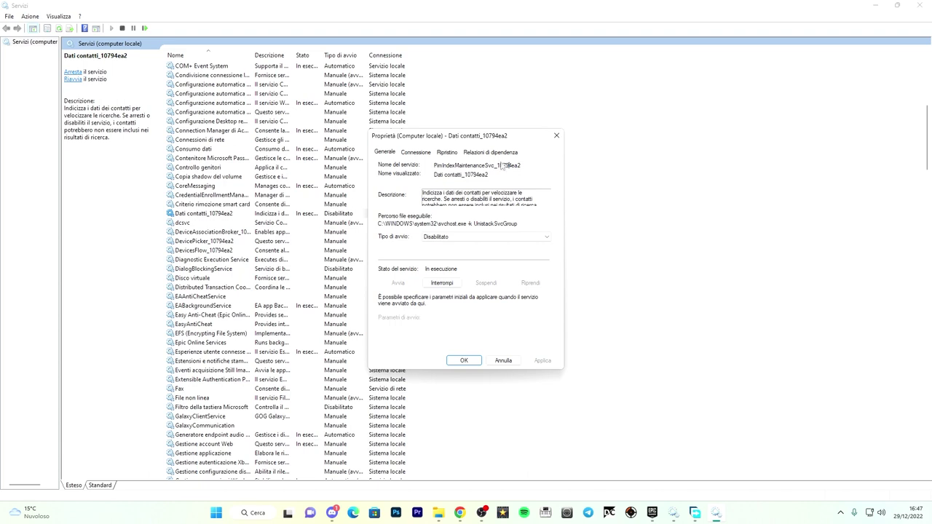
click(556, 137)
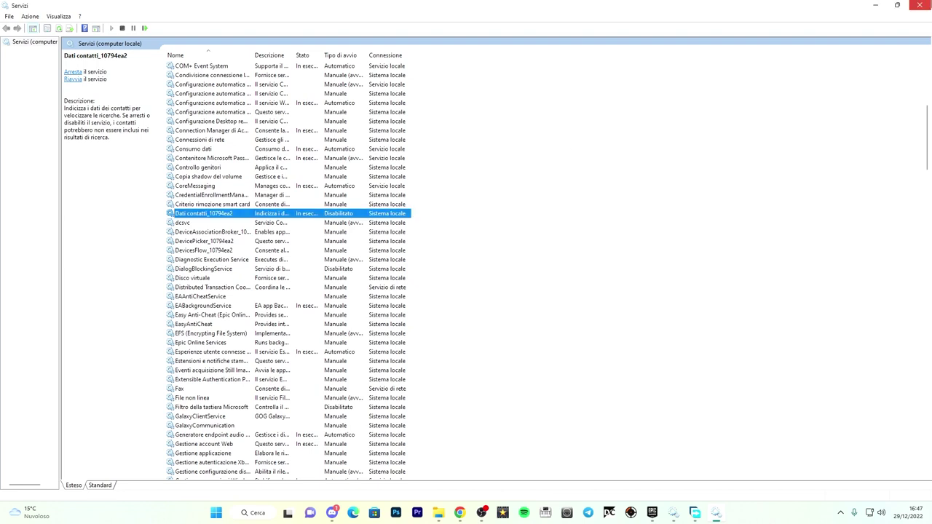
Leave the Services console and open the Registry Editor by running regedit
key(super+d)
key(super+r)
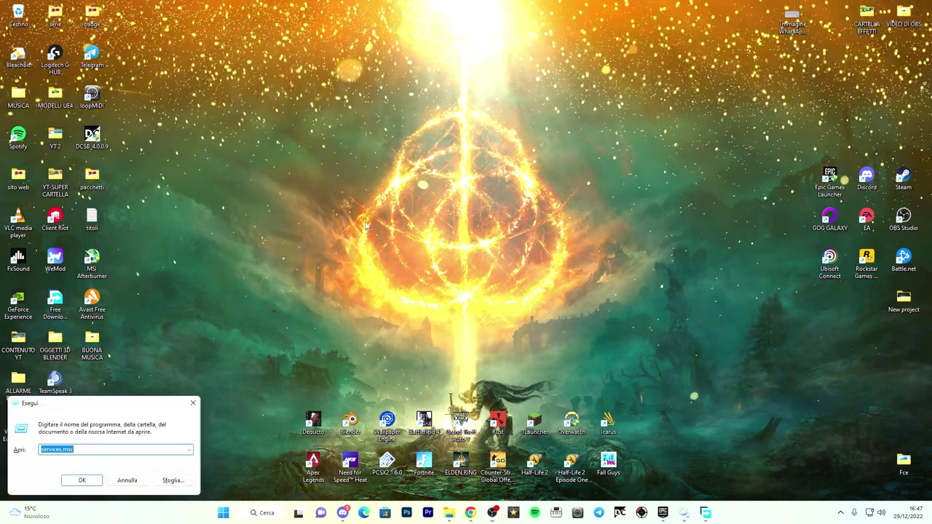
drag(124, 402, 368, 184)
click(331, 231)
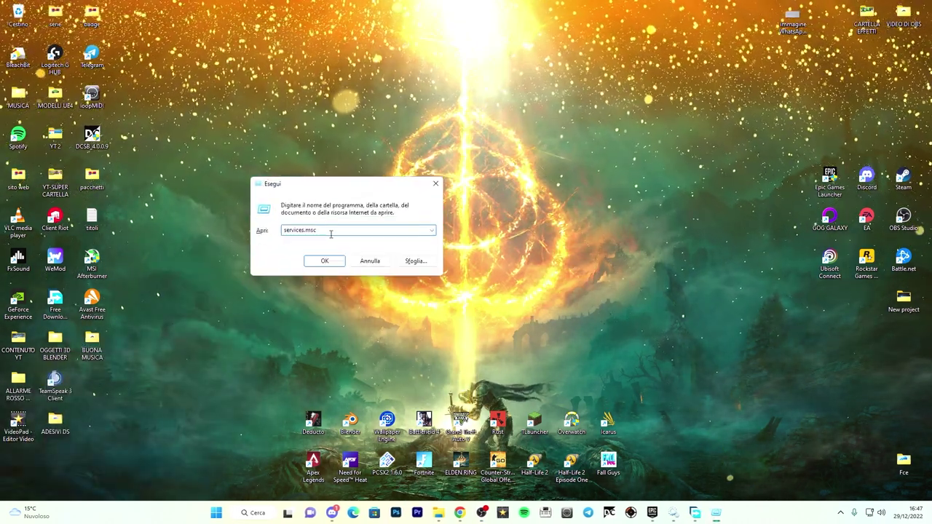
drag(330, 232, 221, 232)
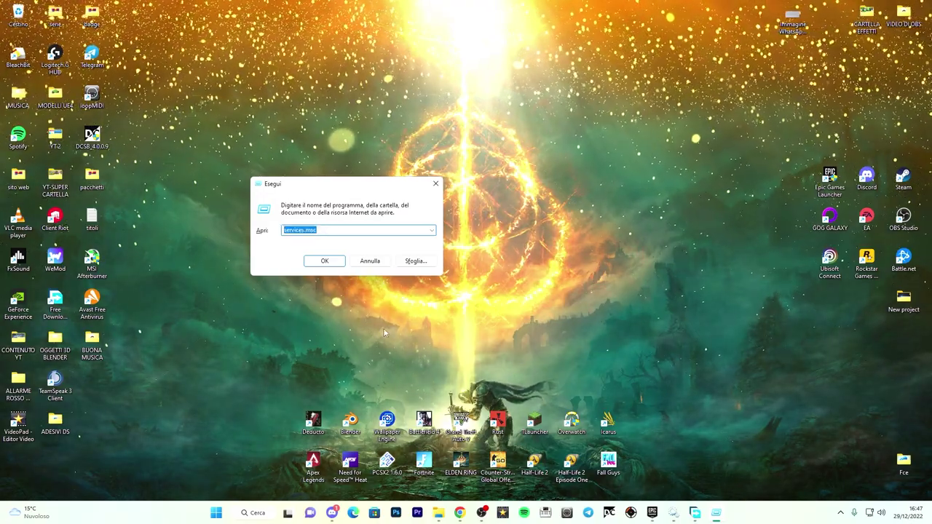
text(regedit)
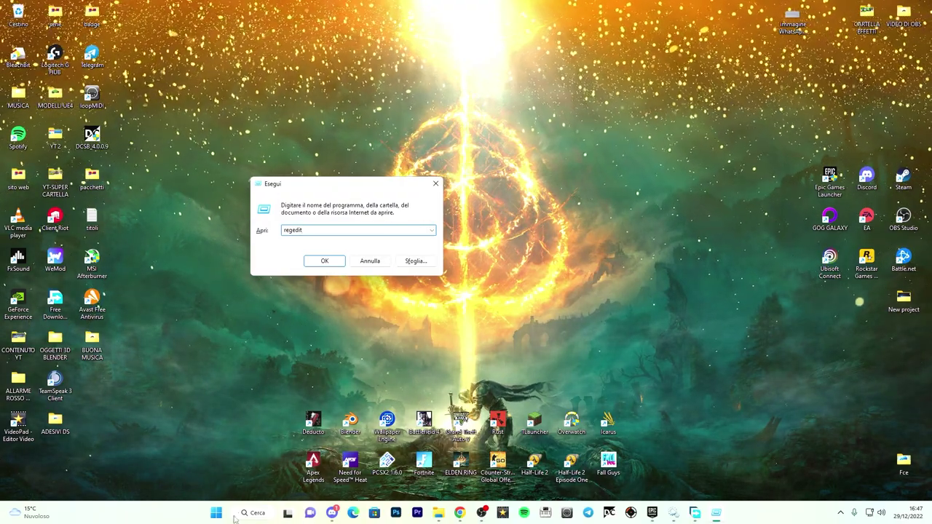
click(325, 259)
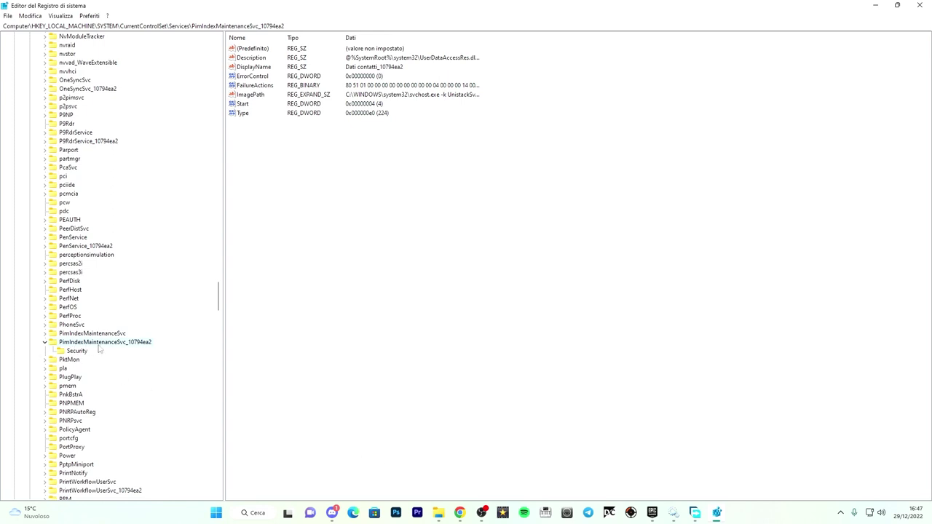
Set the Start value of PimIndexMaintenanceSvc_10794ea2 under HKEY_LOCAL_MACHINE\SYSTEM\CurrentControlSet\Services to 4 in hexadecimal and close the Registry Editor
scroll(118, 380, up, 20)
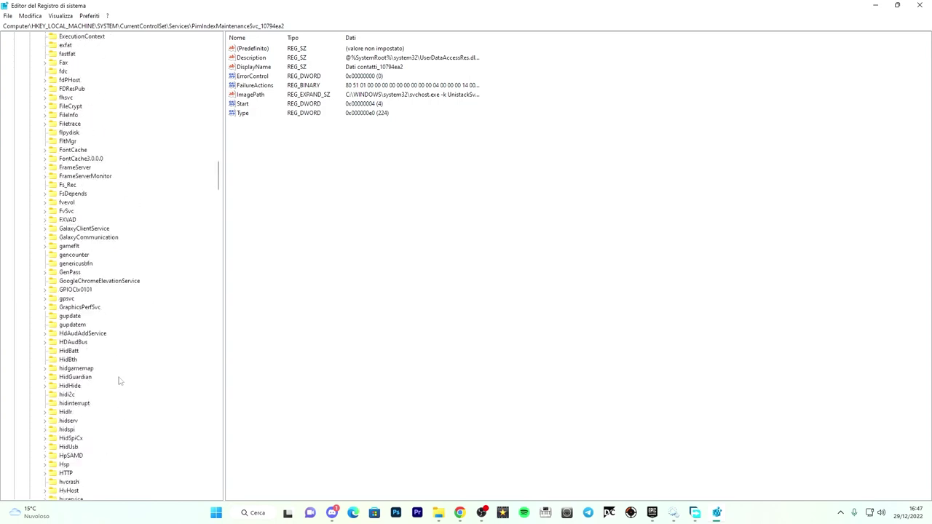
scroll(120, 380, up, 15)
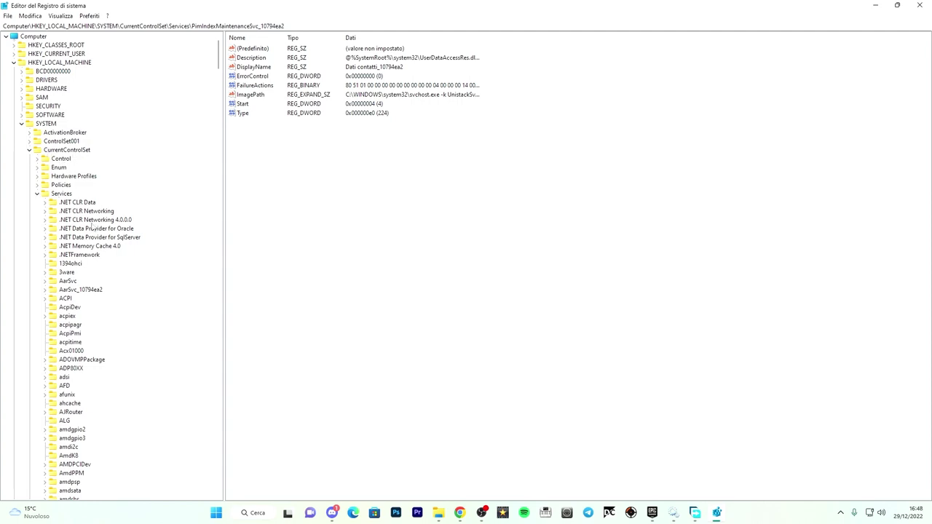
scroll(95, 241, down, 20)
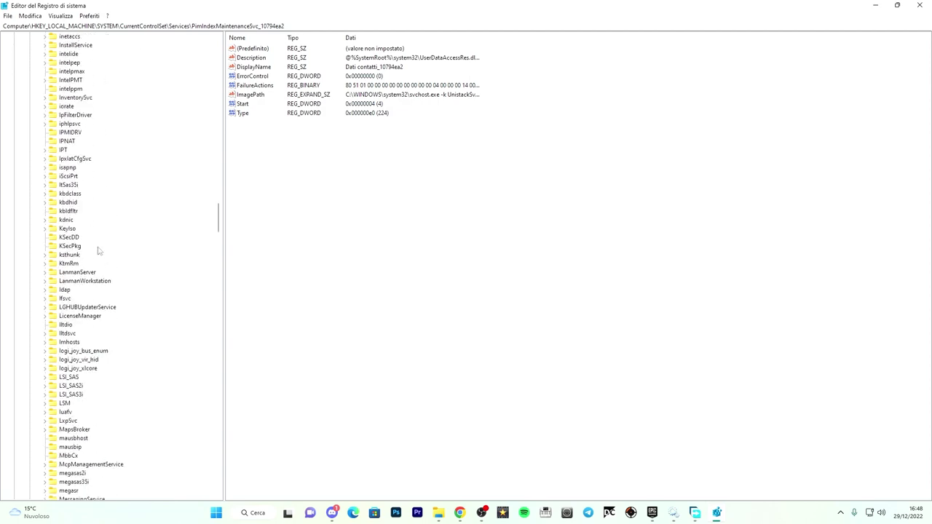
scroll(99, 251, down, 13)
scroll(99, 251, down, 20)
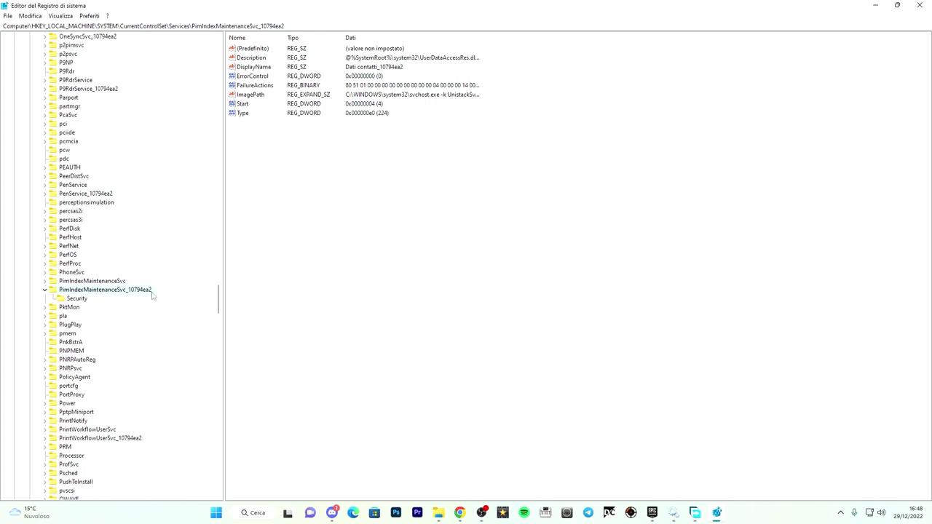
double_click(250, 104)
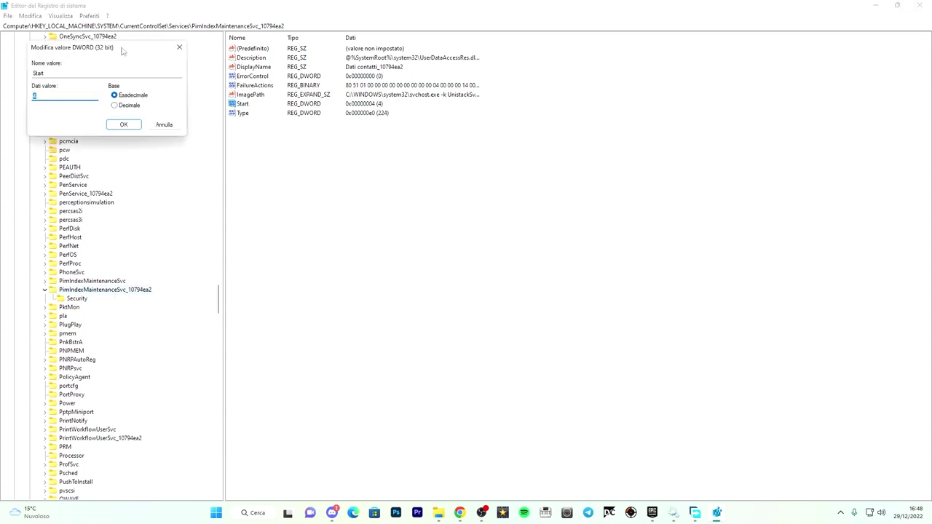
drag(123, 51, 391, 170)
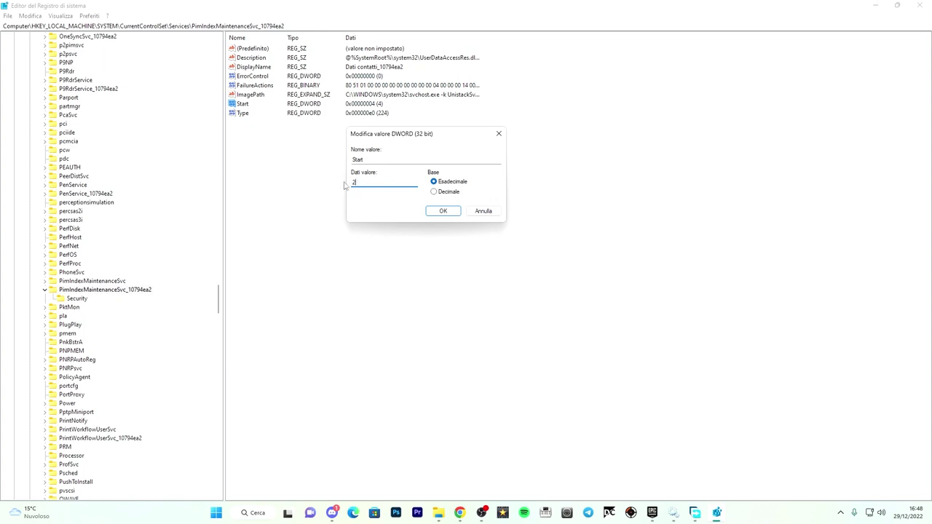
key(ctrl+a)
drag(358, 183, 353, 183)
click(442, 211)
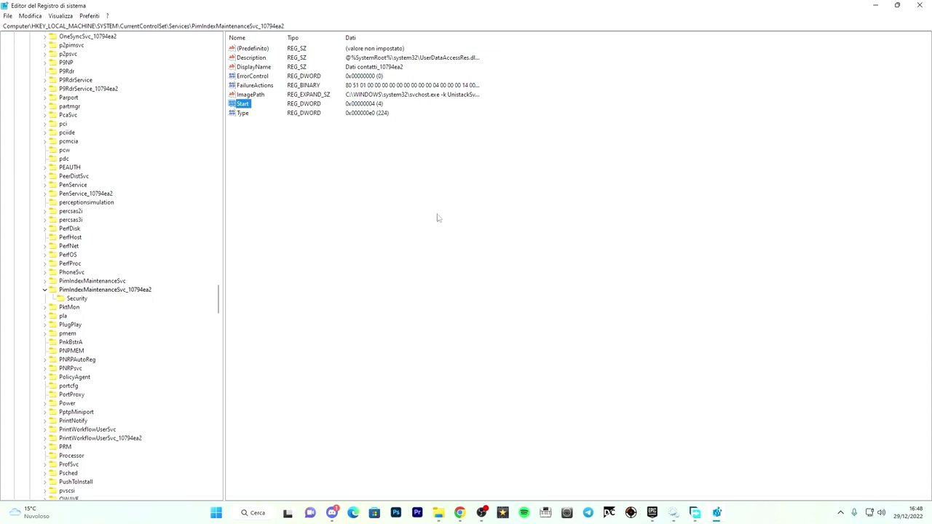
click(918, 5)
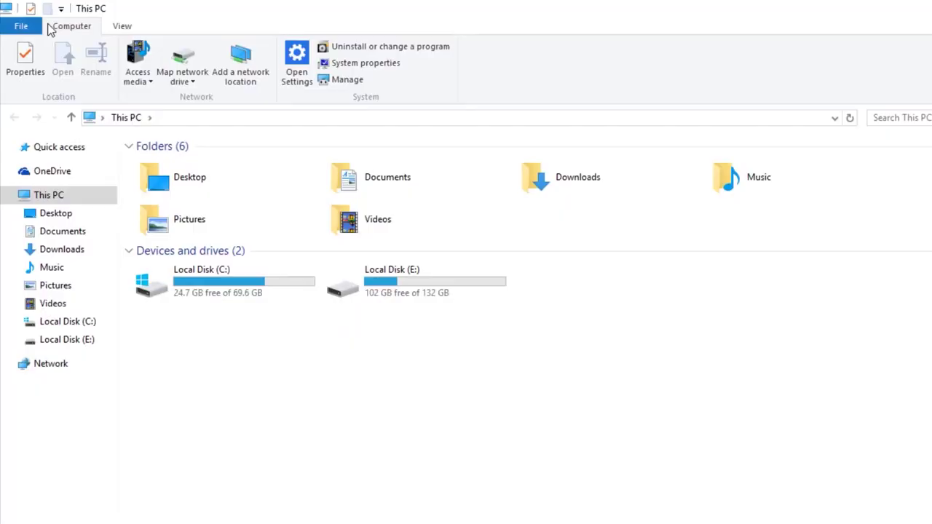
Switch to File Explorer and open the folder C:\Windows\System32 from This PC
click(198, 286)
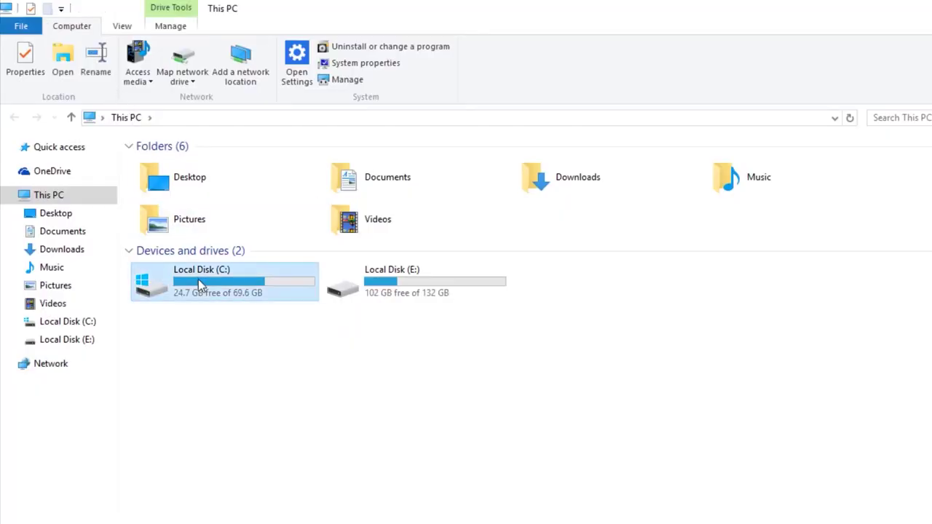
double_click(198, 279)
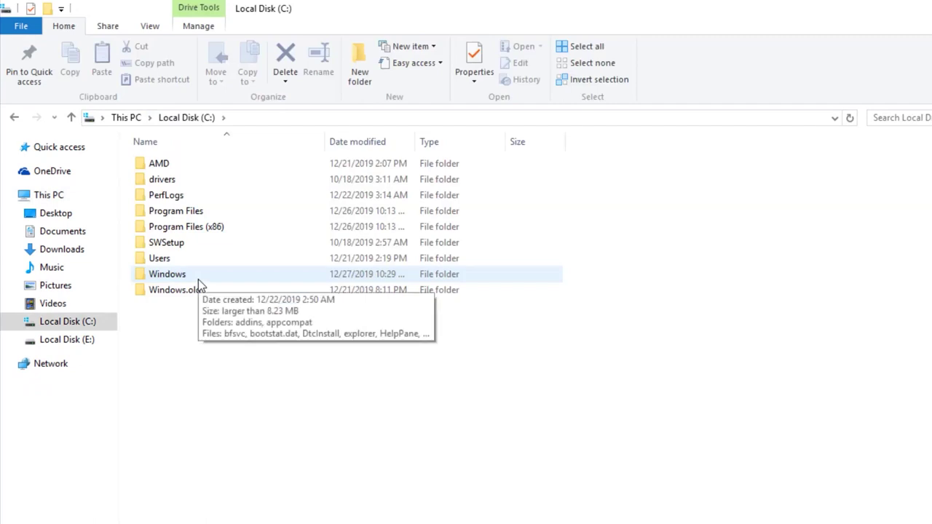
click(198, 279)
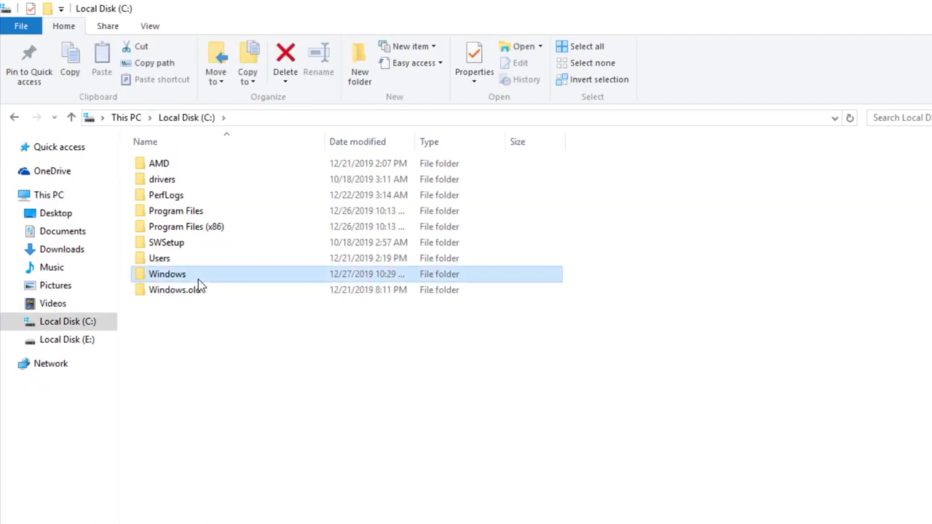
double_click(198, 279)
scroll(256, 372, down, 1)
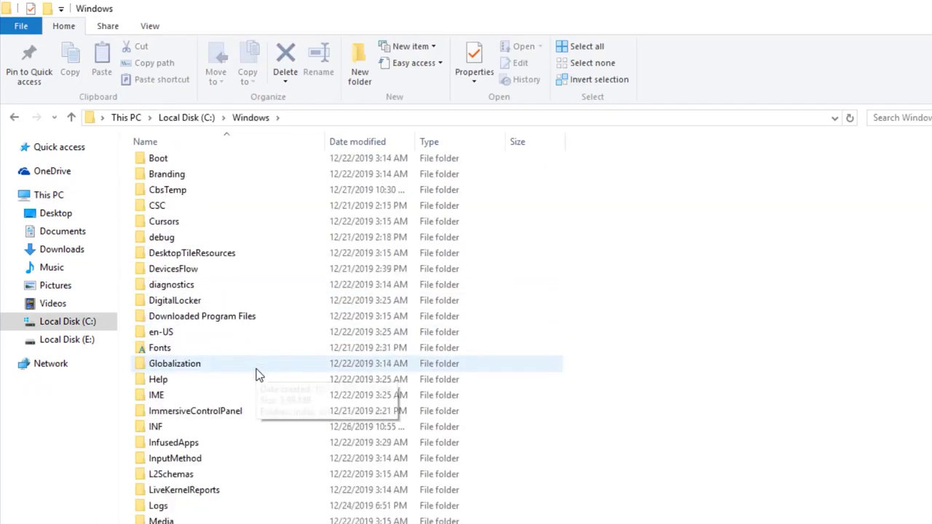
scroll(256, 374, down, 11)
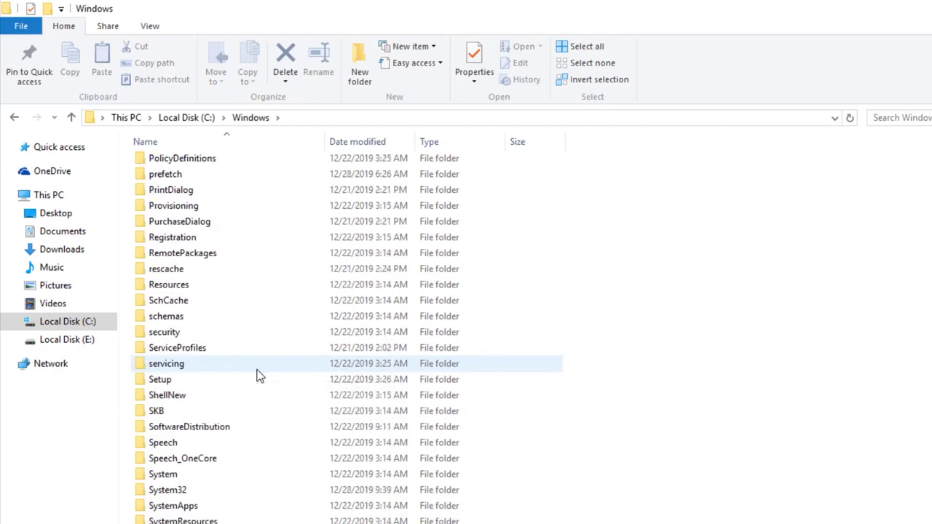
scroll(256, 375, down, 2)
scroll(223, 316, down, 1)
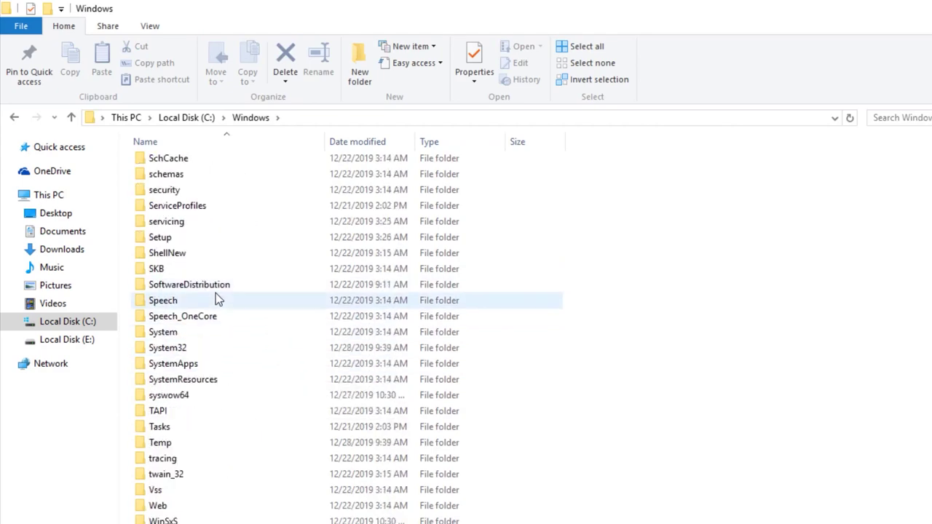
click(208, 351)
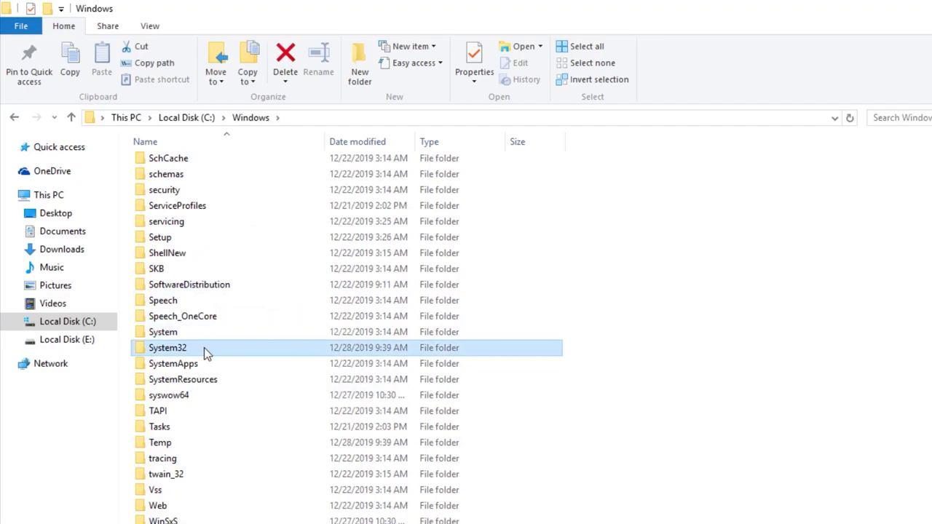
double_click(204, 347)
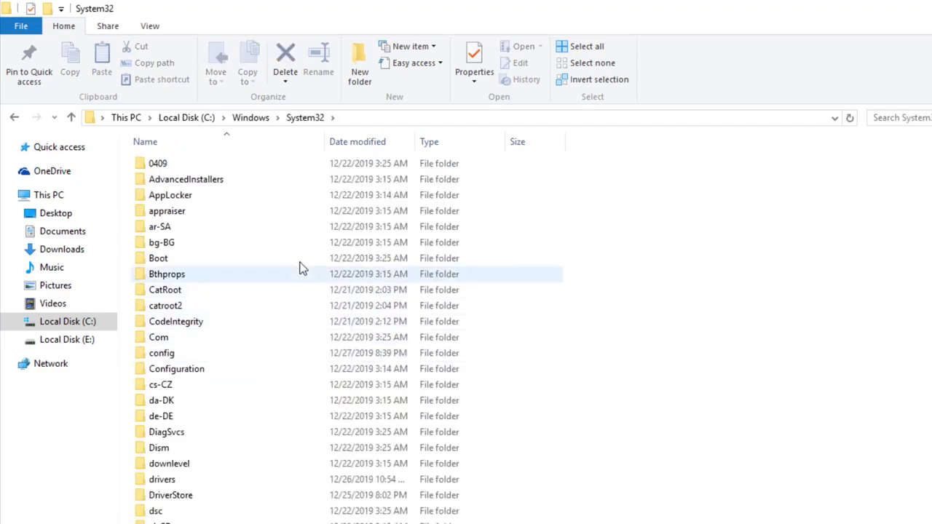
Find the file atig6pxx.dll in the System32 folder and rename it to atig6pxx.dll.bak
scroll(270, 259, down, 15)
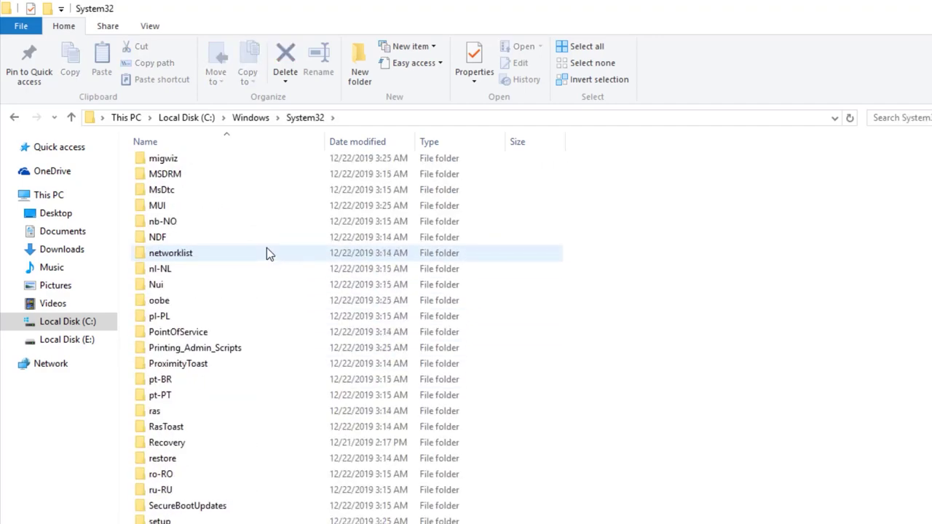
scroll(268, 249, down, 5)
scroll(268, 249, down, 5)
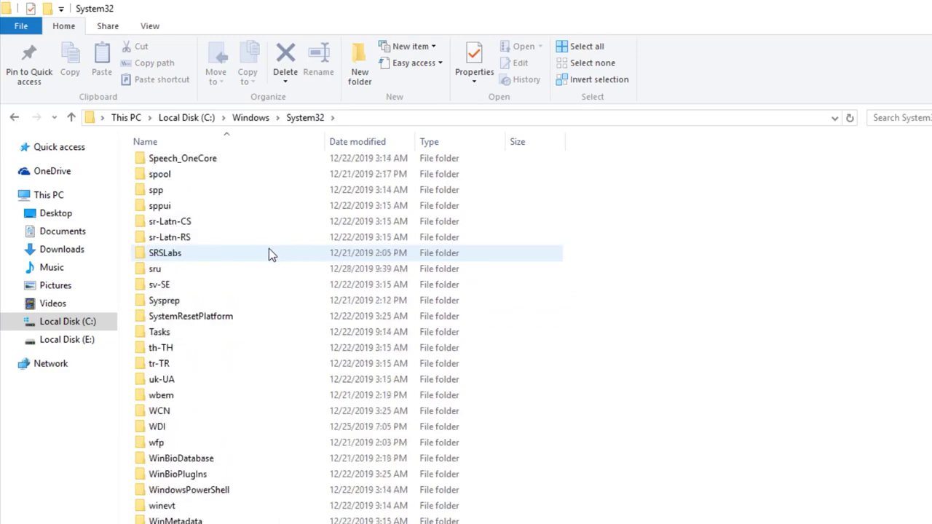
scroll(270, 251, down, 20)
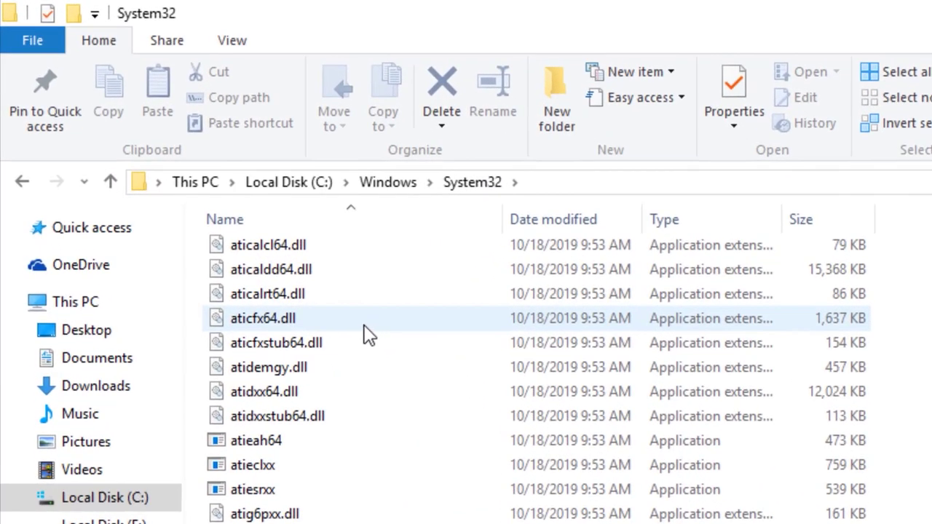
scroll(355, 333, down, 4)
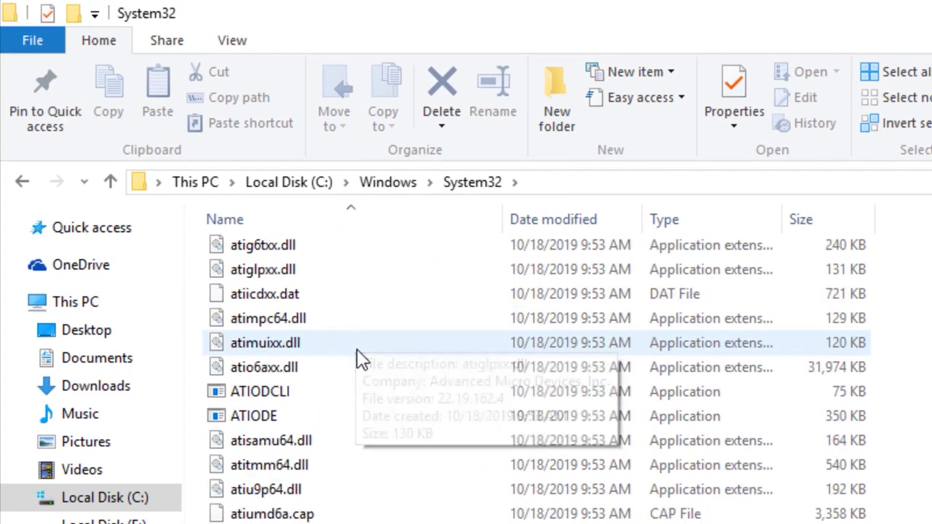
scroll(334, 335, up, 2)
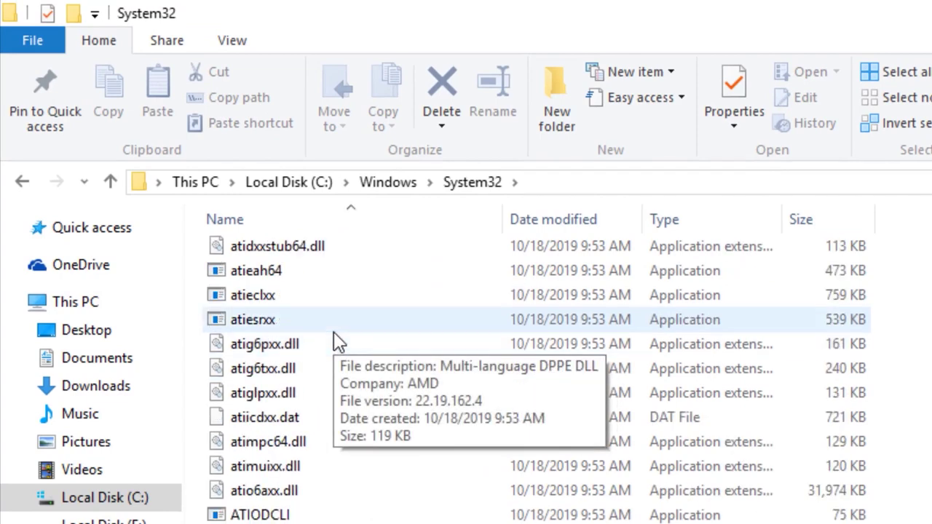
click(326, 343)
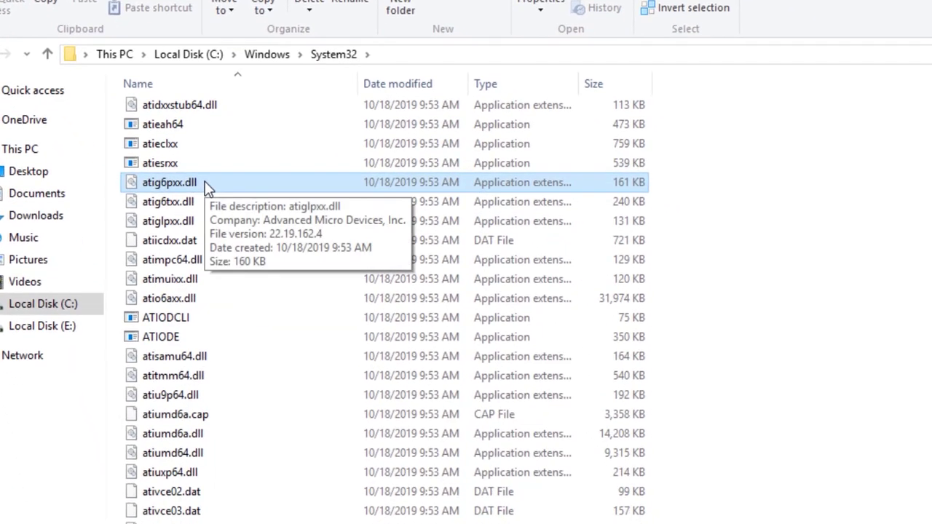
right_click(206, 187)
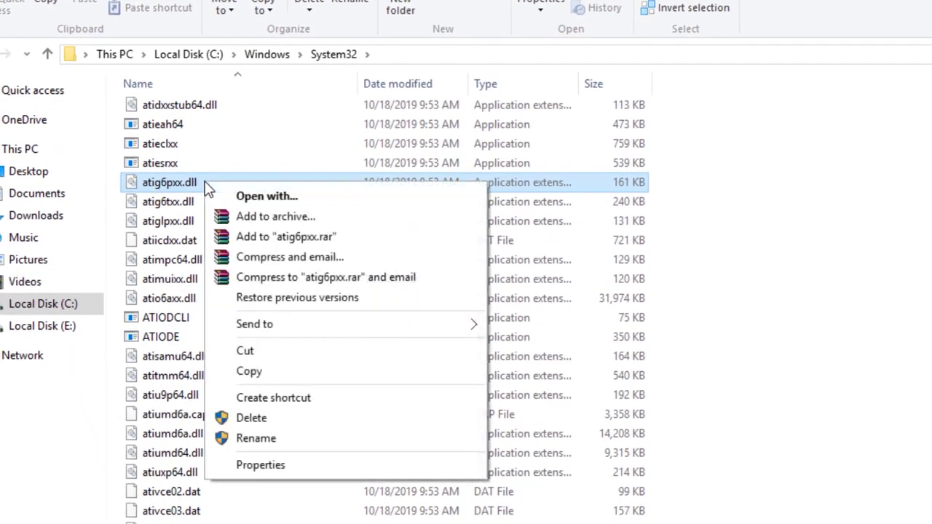
click(237, 440)
click(206, 183)
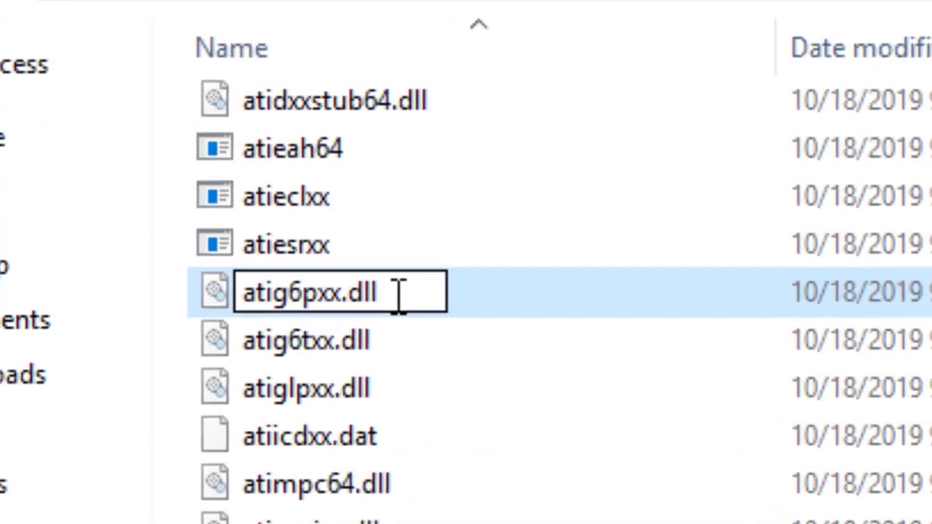
text(.)
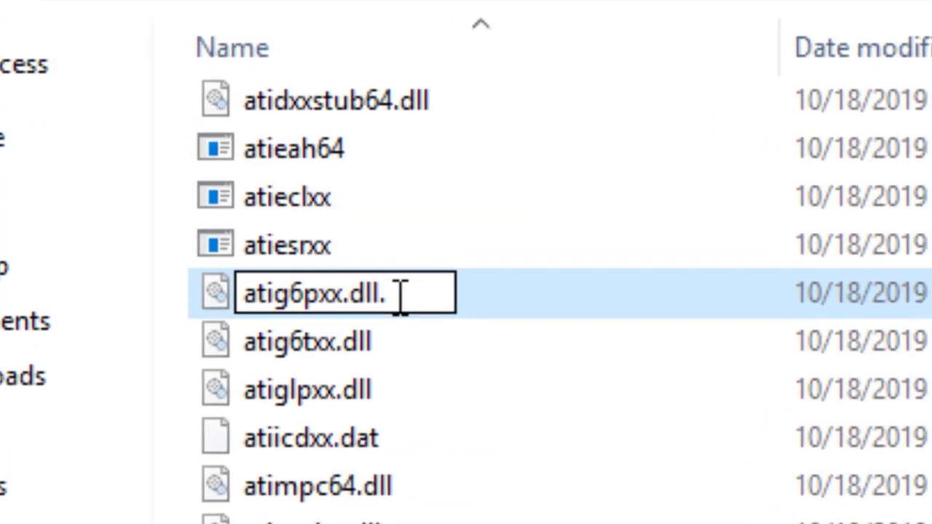
text(ba)
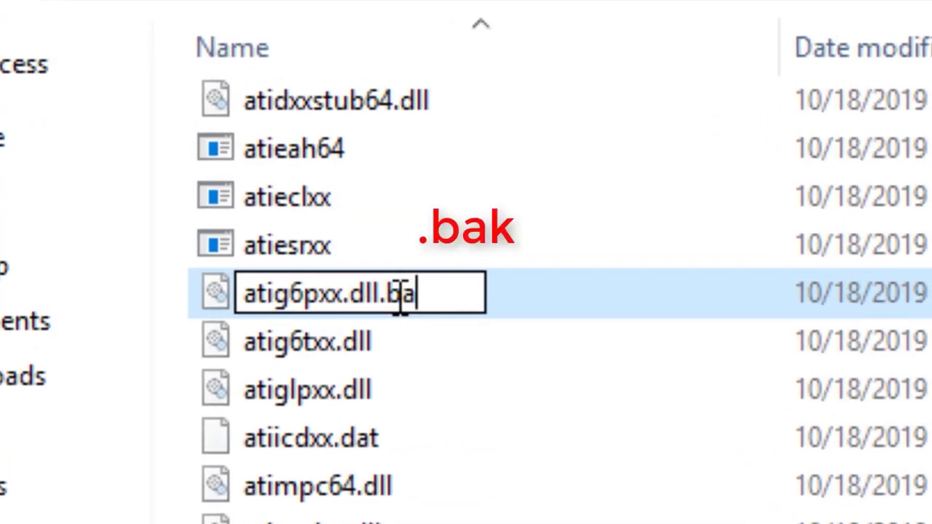
text(k)
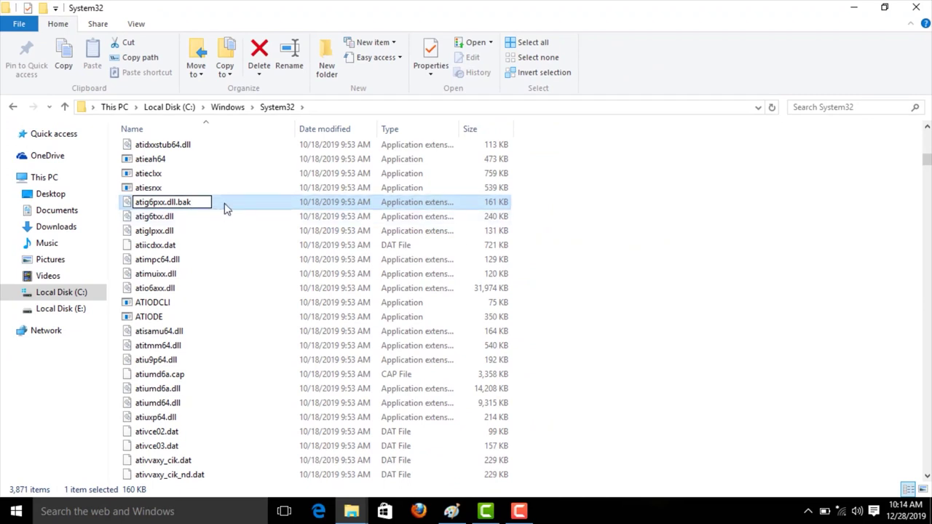
key(Return)
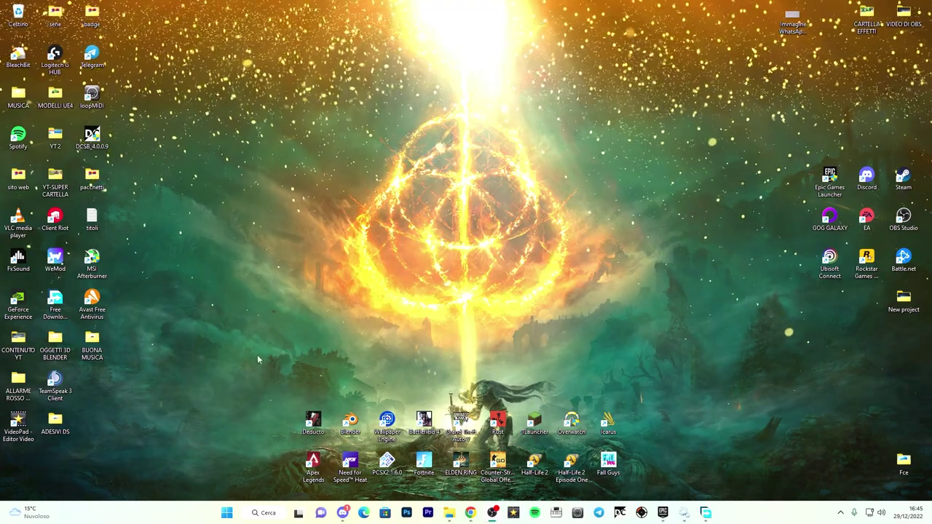